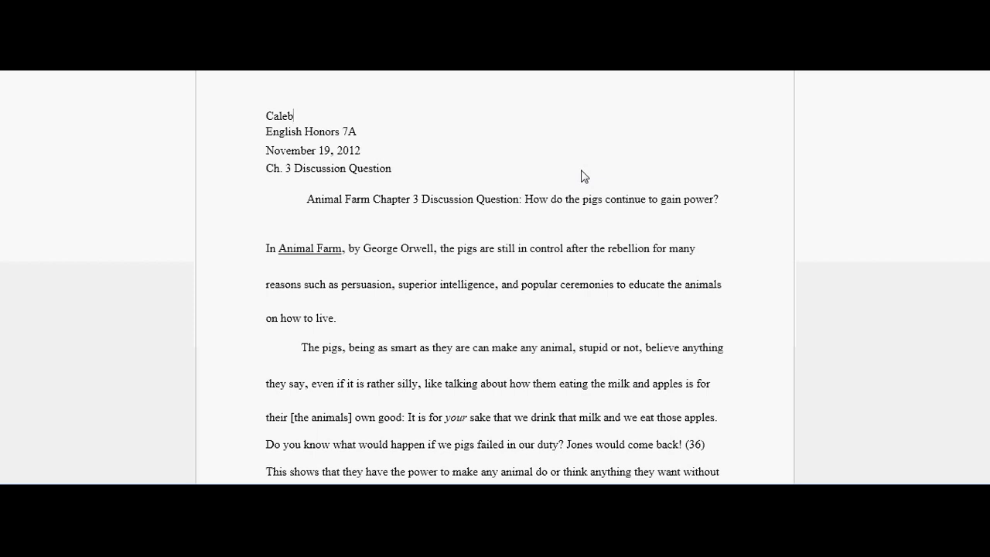
Step: Scroll through the essay to review its text
scroll(584, 176, "down", 12)
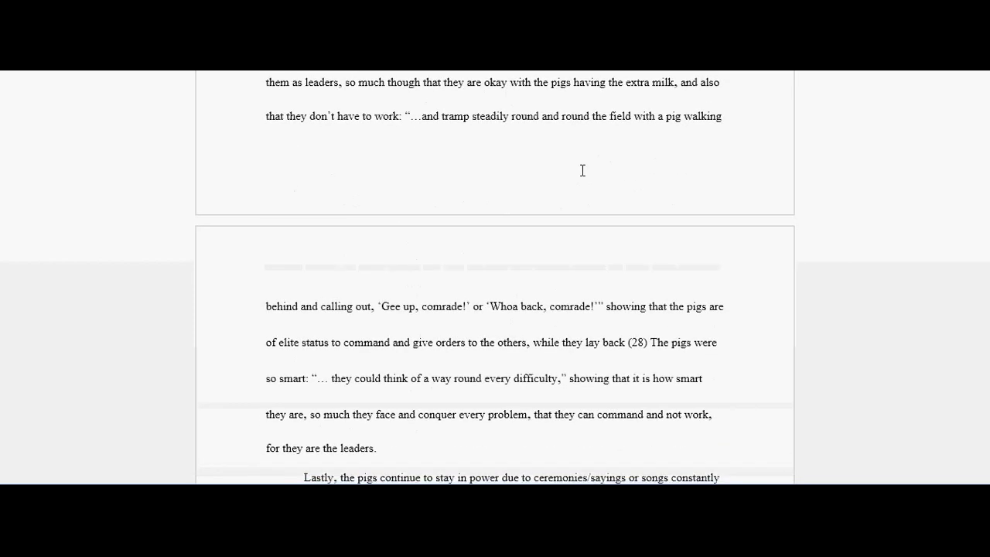
scroll(582, 169, "down", 10)
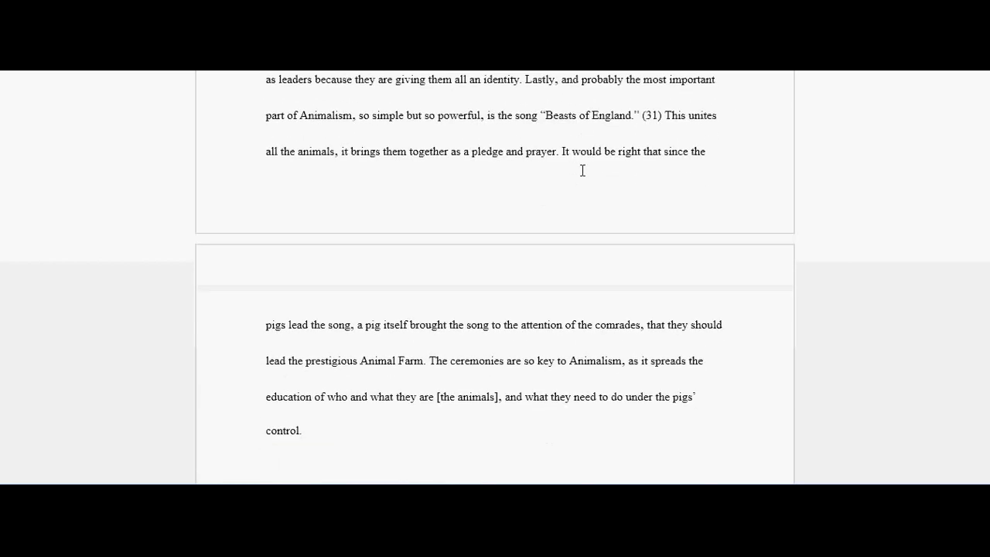
scroll(583, 169, "down", 1)
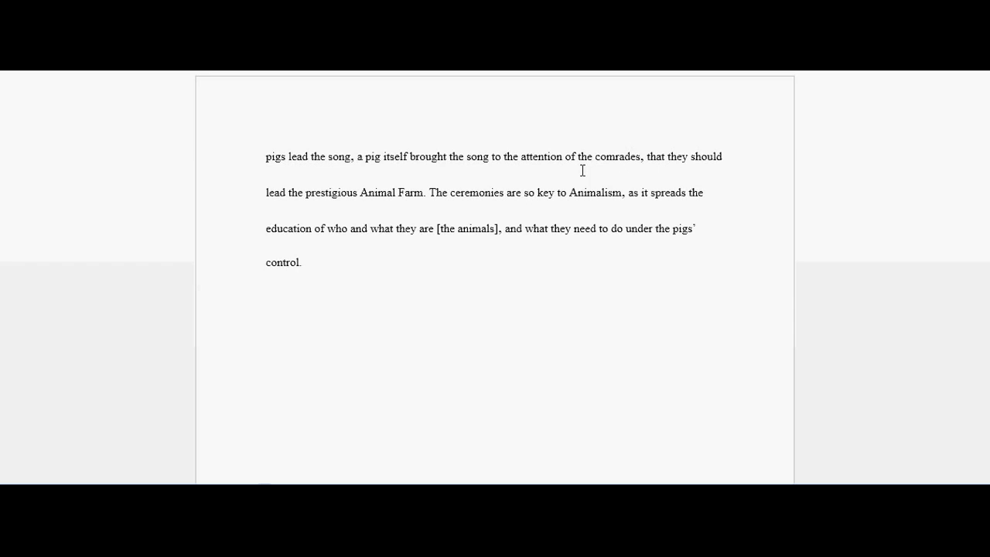
scroll(582, 171, "up", 15)
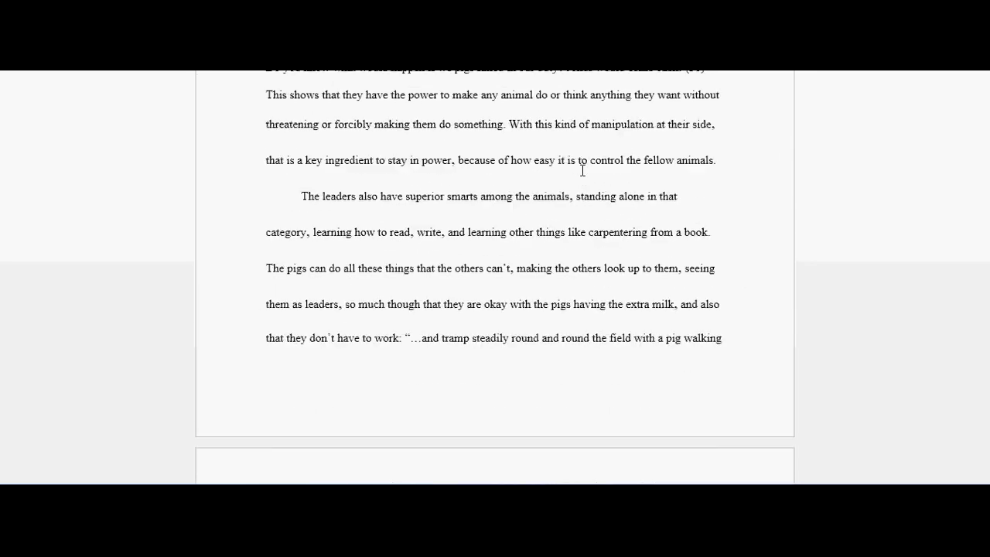
scroll(582, 171, "up", 5)
scroll(582, 170, "down", 10)
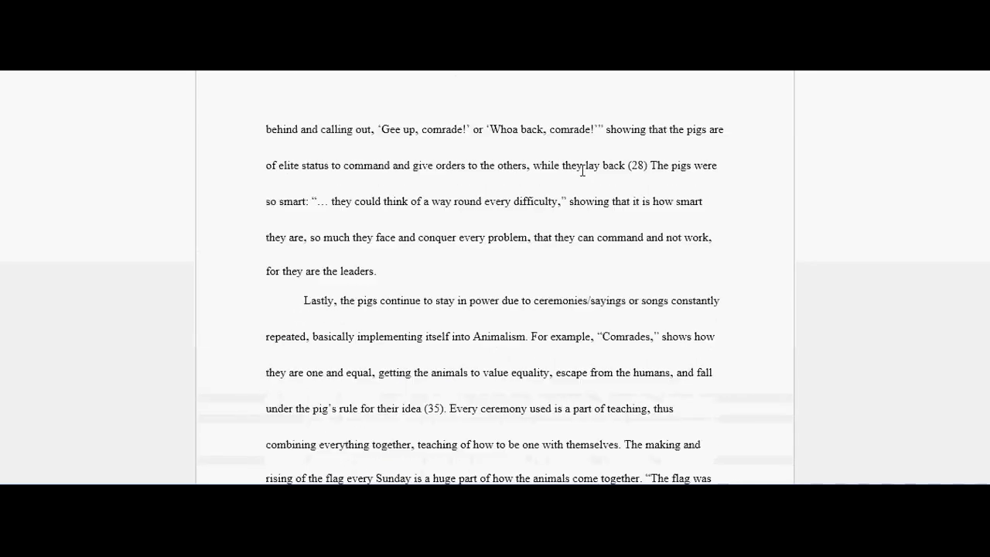
scroll(583, 170, "down", 10)
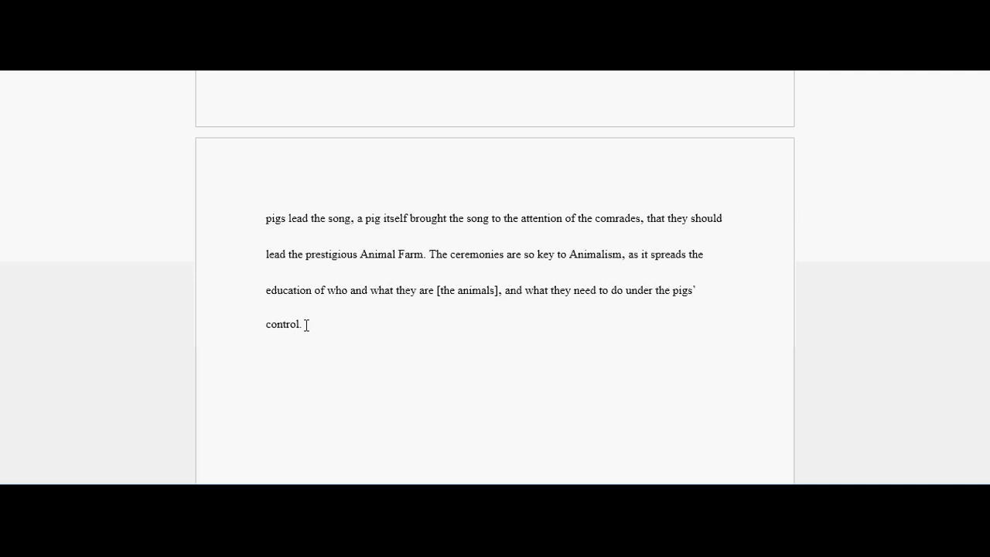
scroll(306, 325, "up", 20)
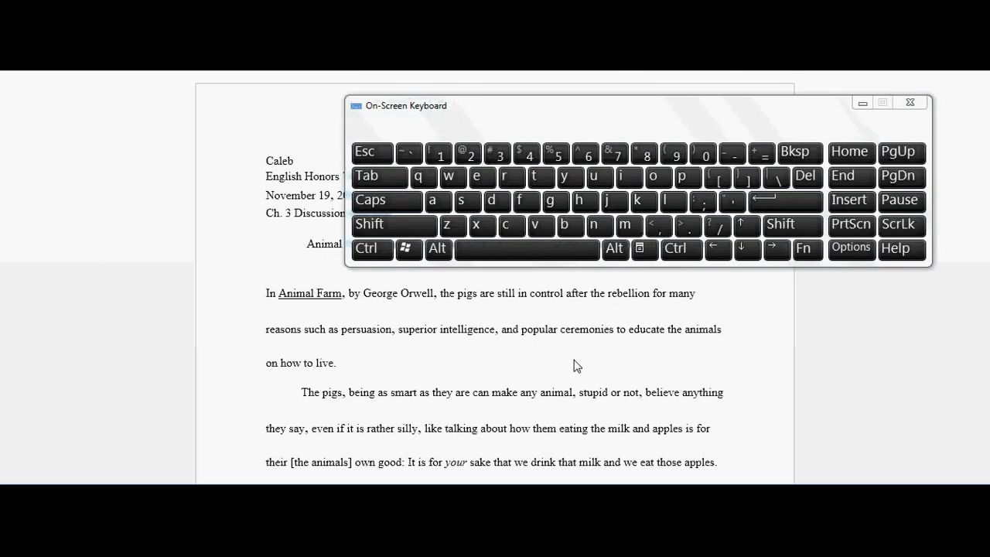
Step: Search the essay for periods (18 matches) and open the Replace tab of Find and Replace
left_click(372, 249)
left_click(520, 203)
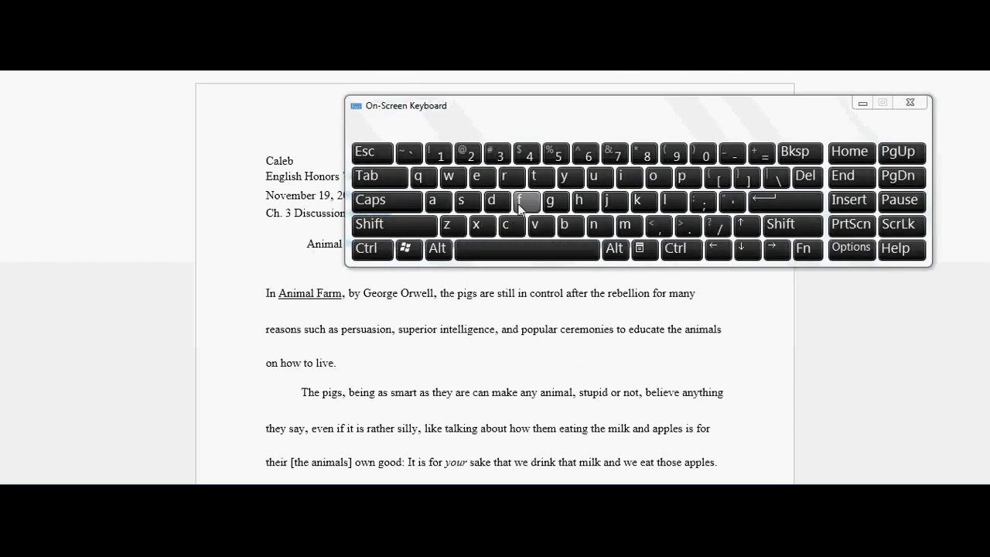
left_click(861, 103)
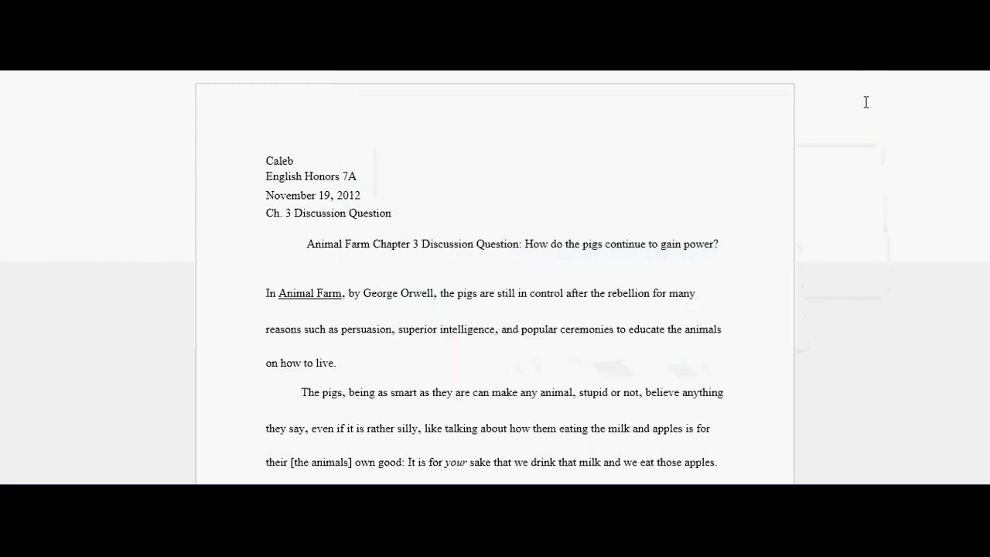
type(".")
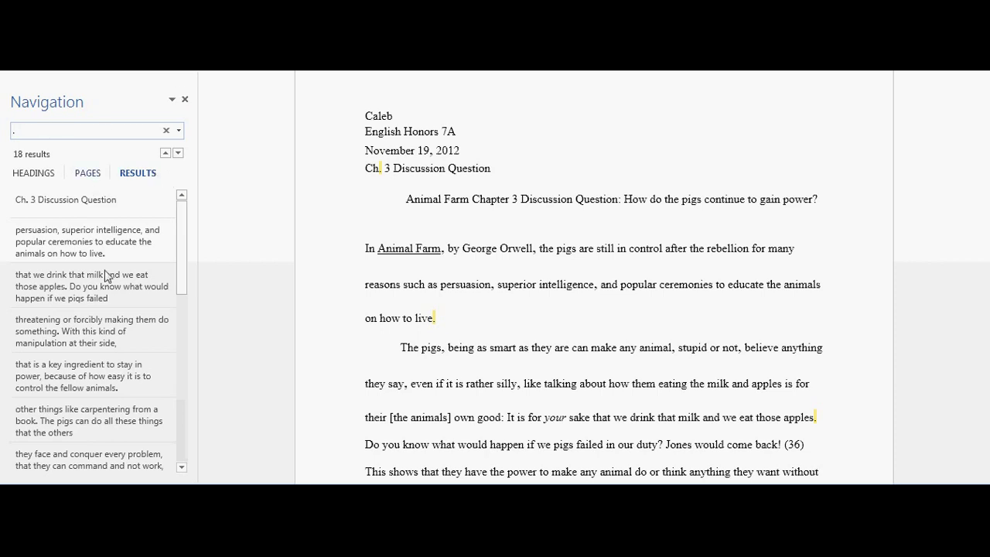
scroll(106, 276, "down", 3)
scroll(106, 277, "up", 3)
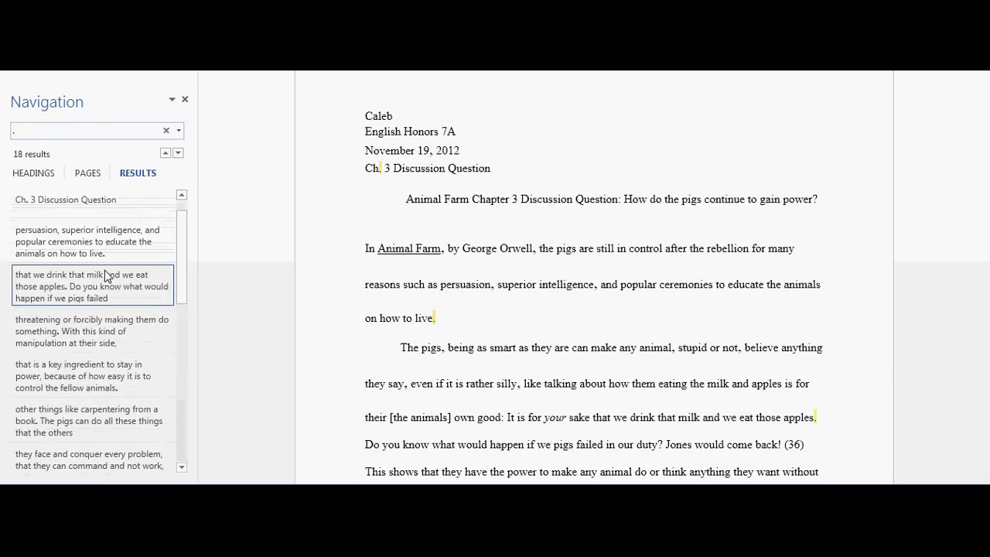
left_click(179, 135)
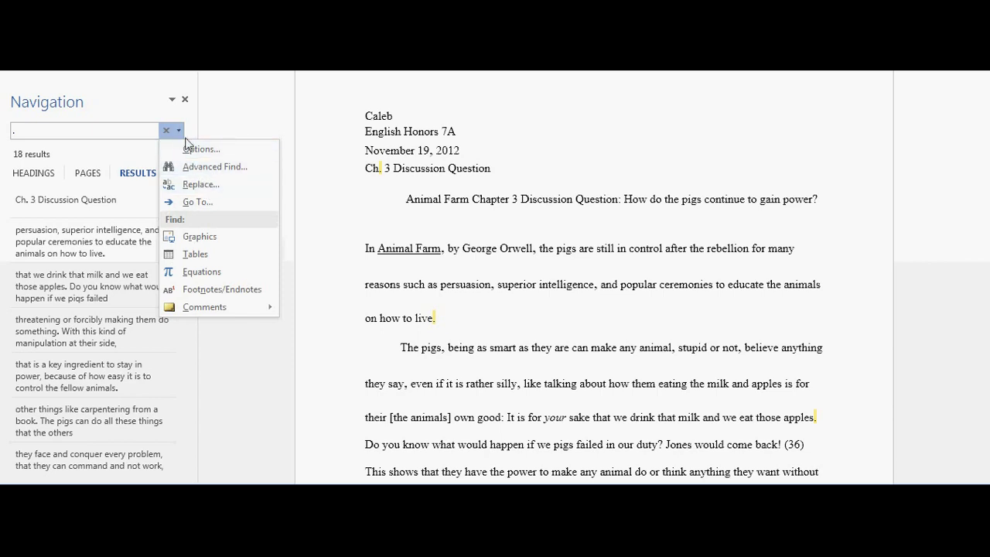
left_click(216, 188)
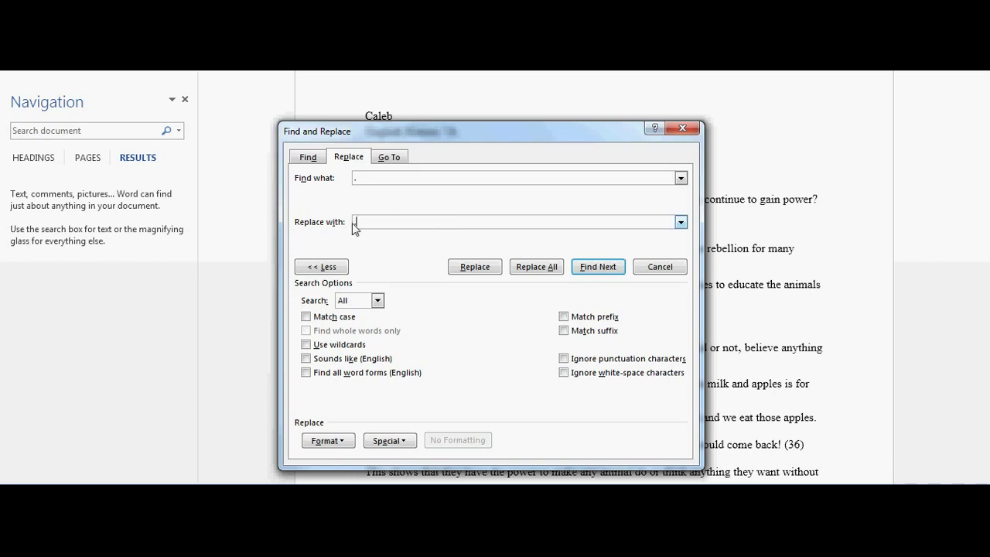
Step: Replace all 18 periods with periods formatted at 18 pt font size, then dismiss the count message
type(".")
left_click(340, 441)
left_click(367, 321)
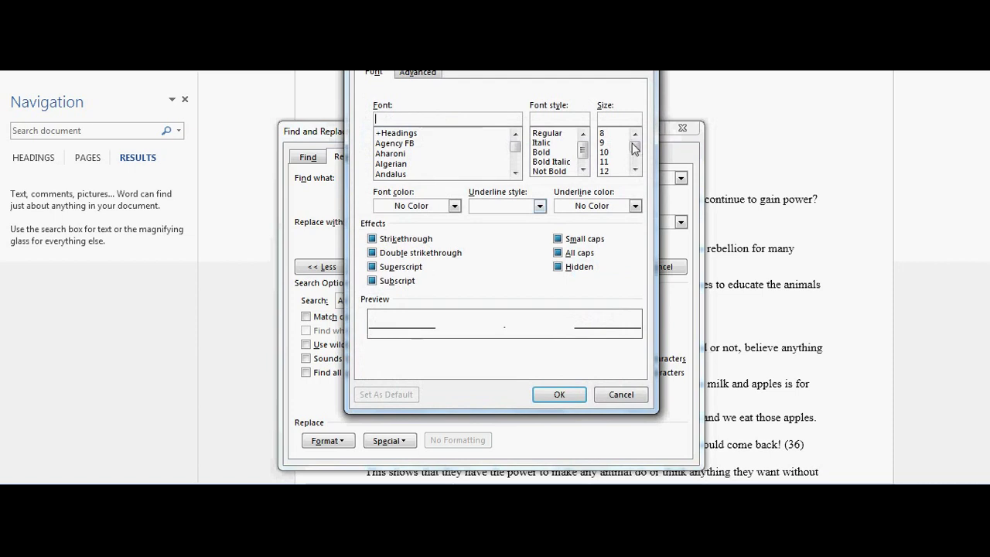
mouse_move(635, 147)
left_mouse_down()
mouse_move(635, 159)
mouse_move(635, 148)
left_mouse_up()
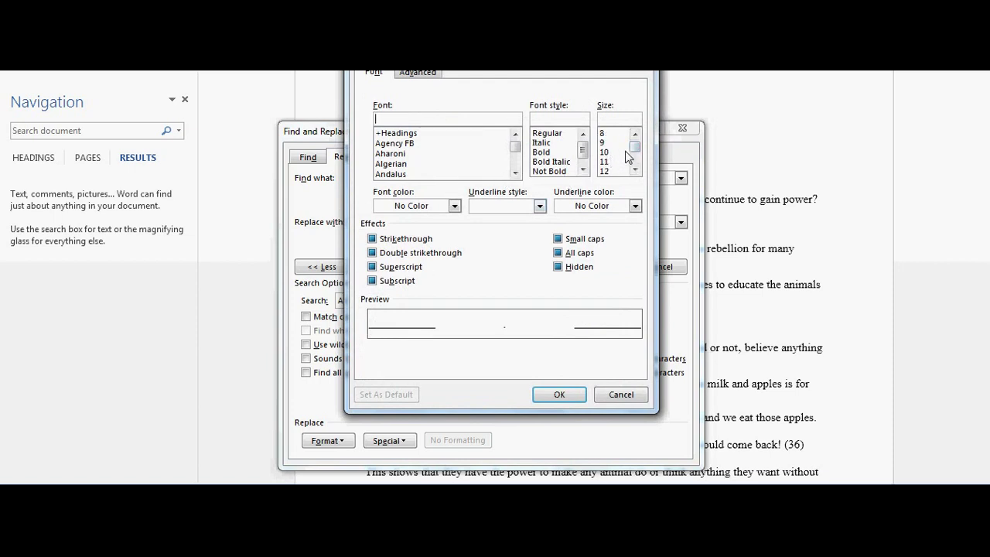
left_click_drag(631, 148, 633, 154)
left_click(610, 171)
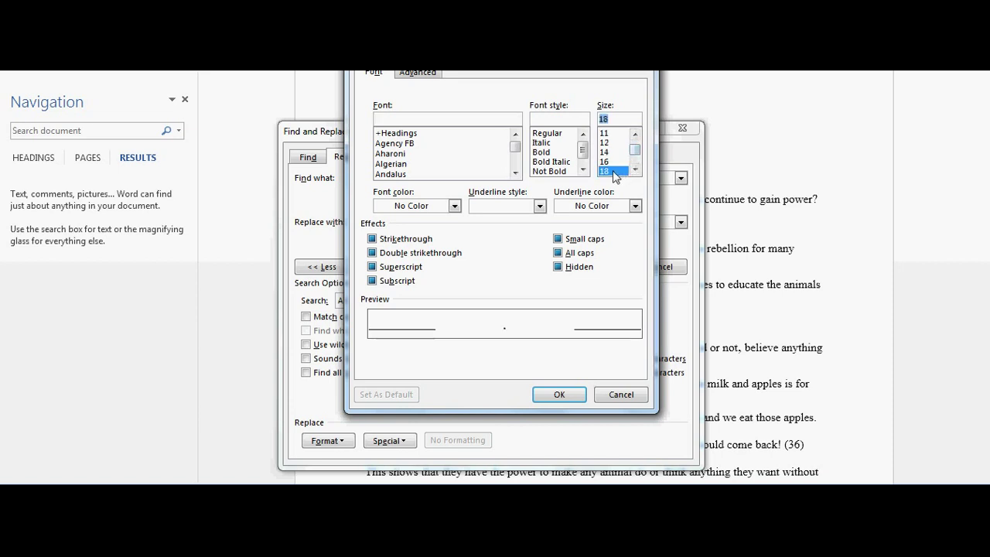
left_click(559, 395)
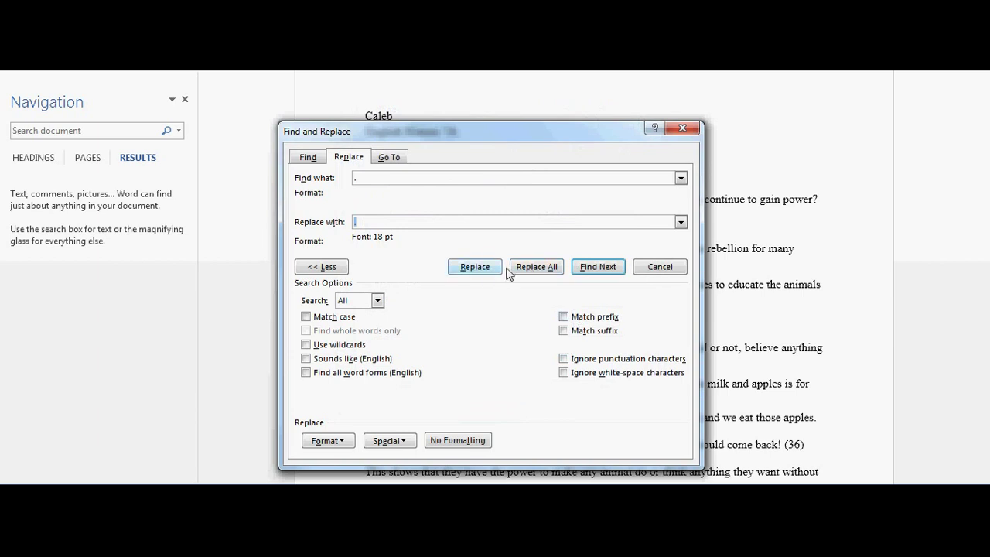
left_click(536, 267)
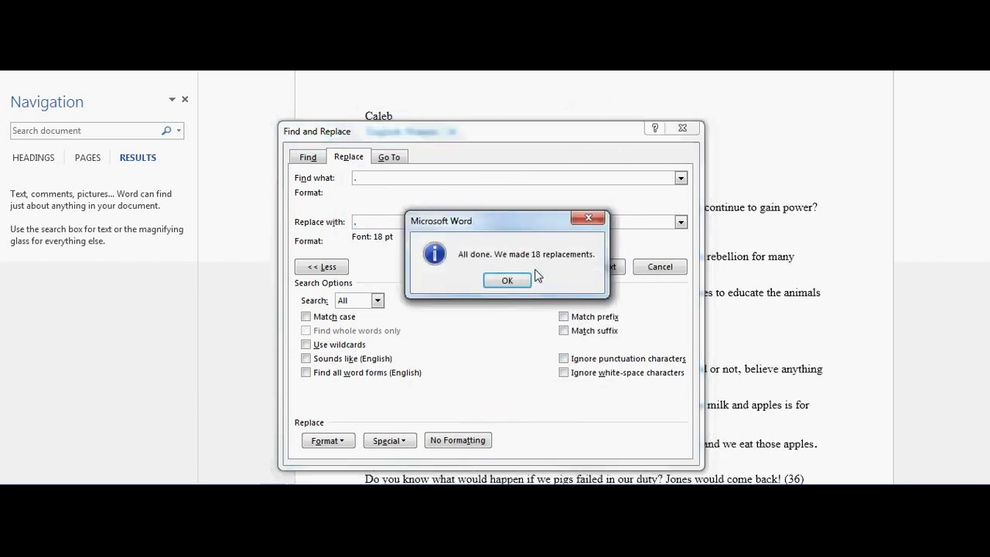
left_click(504, 280)
left_click(680, 128)
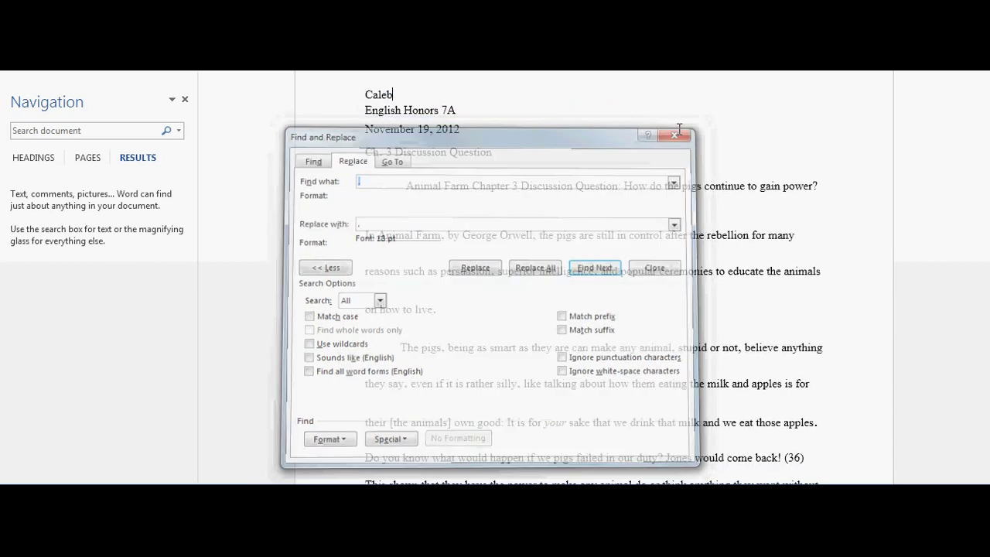
scroll(650, 164, "down", 5)
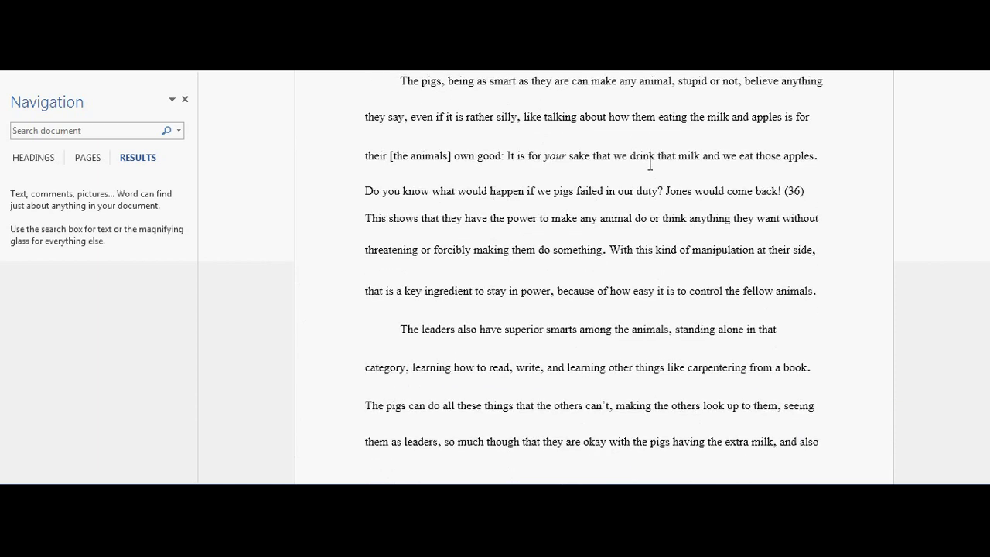
scroll(776, 349, "down", 15)
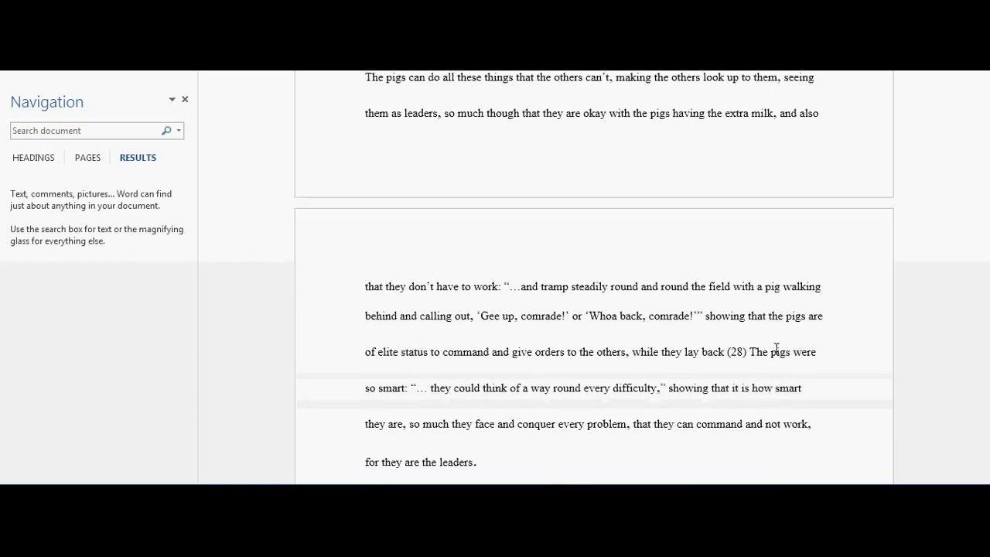
scroll(777, 349, "down", 8)
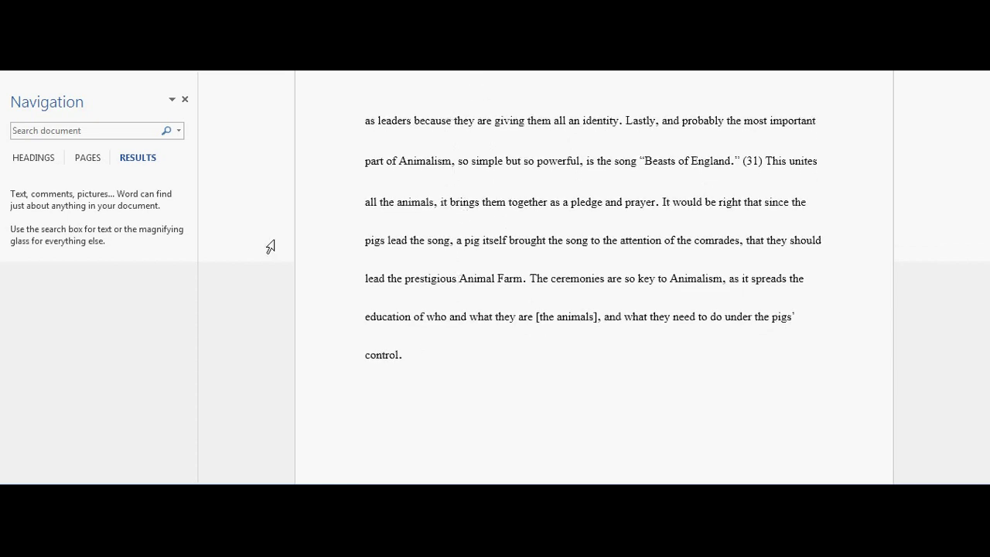
left_click(104, 136)
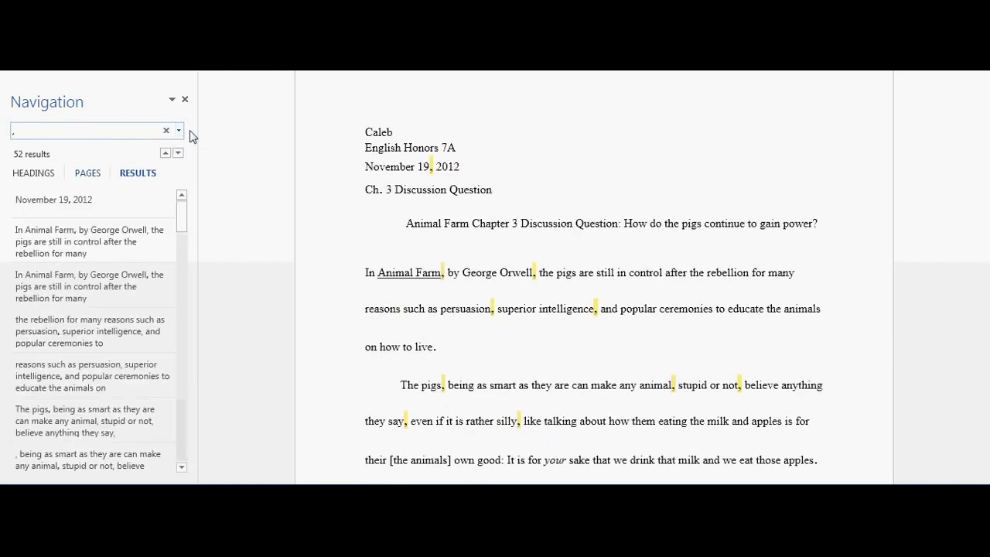
Step: Open the Replace tab for the comma search and focus the Replace with field
left_click(179, 131)
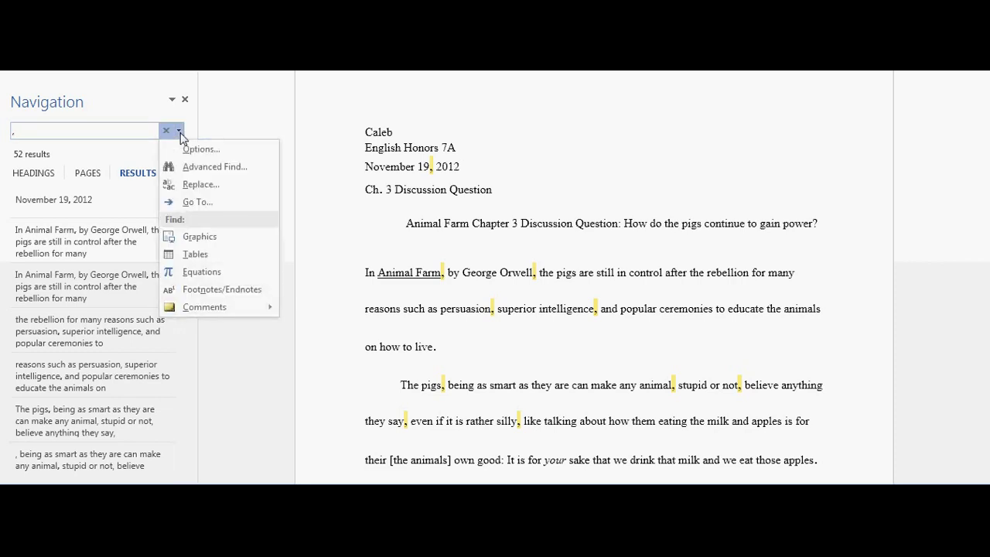
left_click(201, 185)
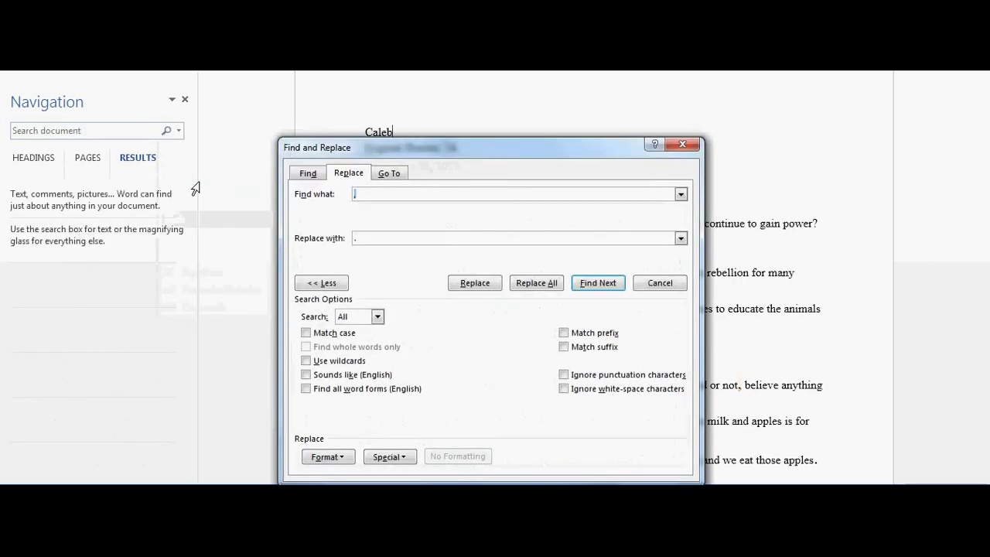
left_click(397, 240)
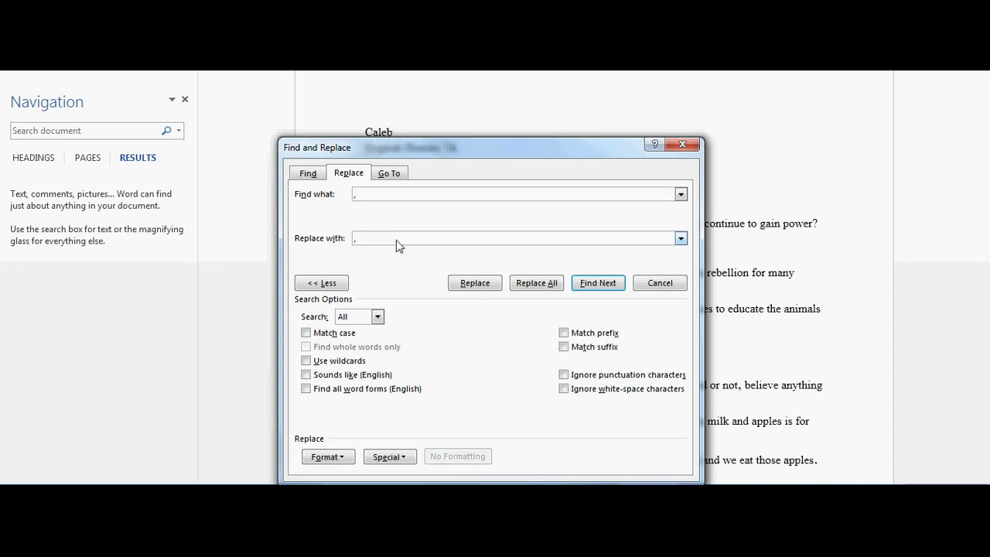
Step: Format the replacement as 20 pt, replace all 52 commas, and close Find and Replace
left_click(328, 458)
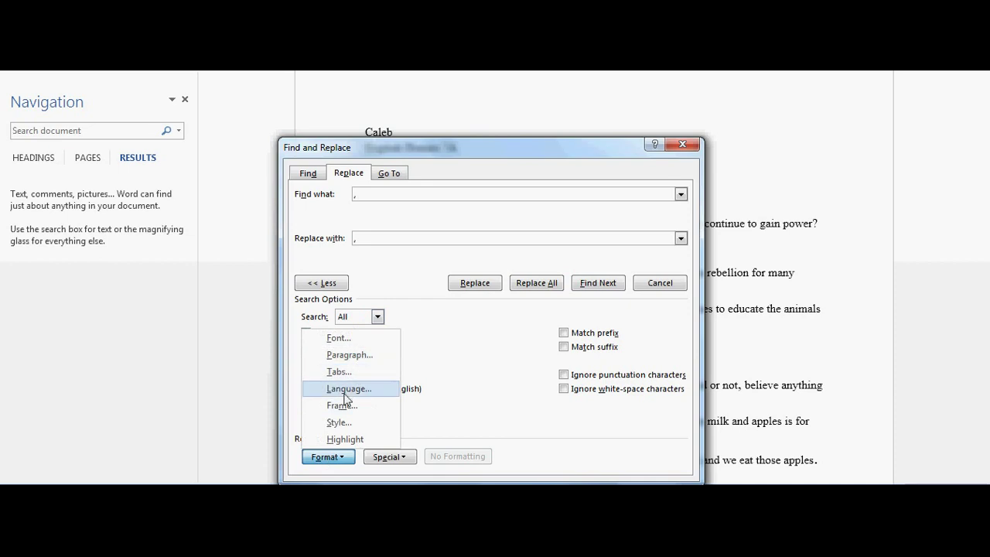
left_click(335, 339)
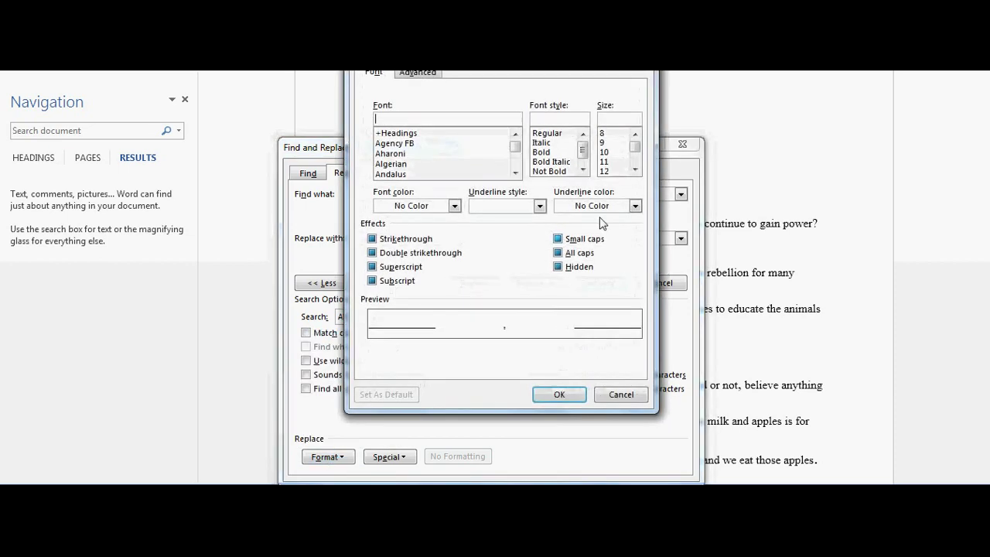
left_click_drag(635, 146, 634, 154)
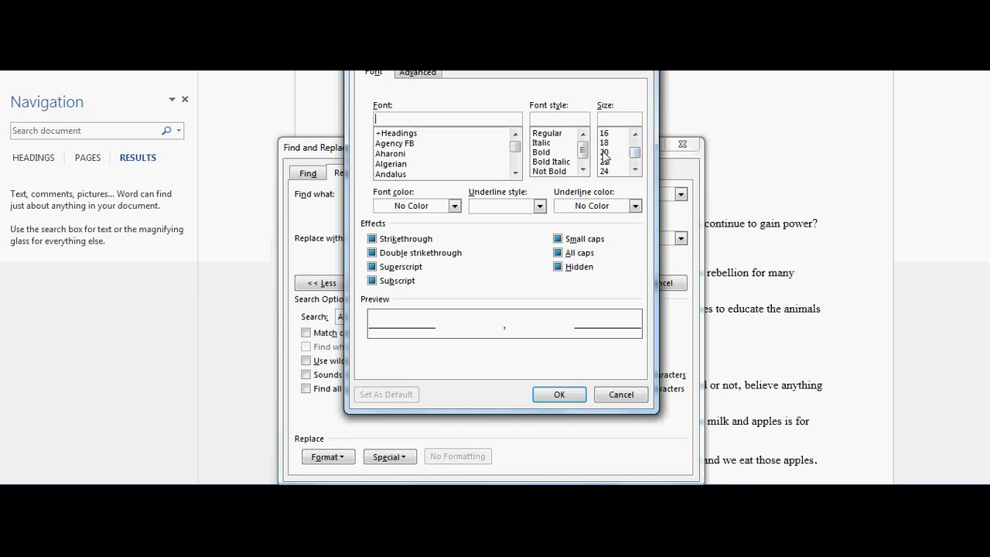
left_click(604, 152)
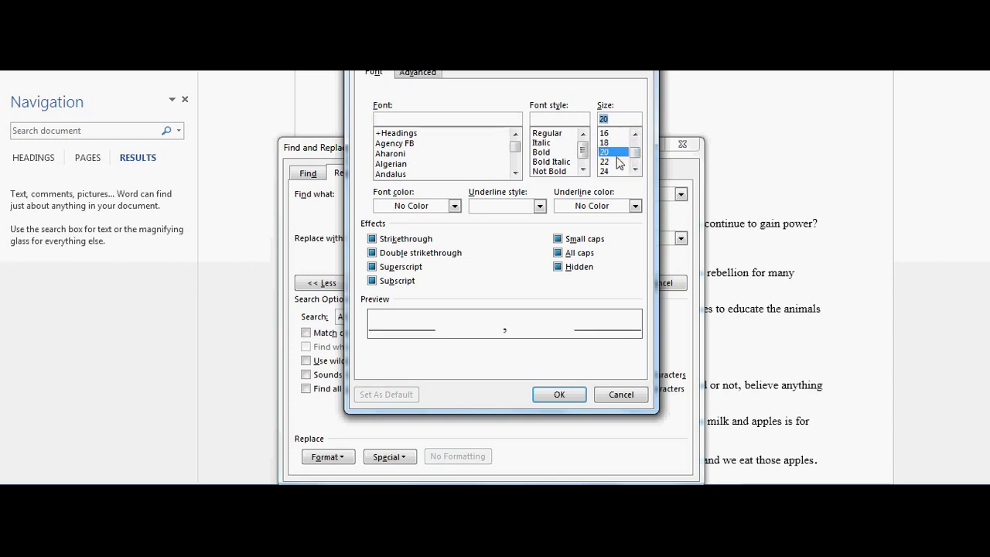
left_click(548, 395)
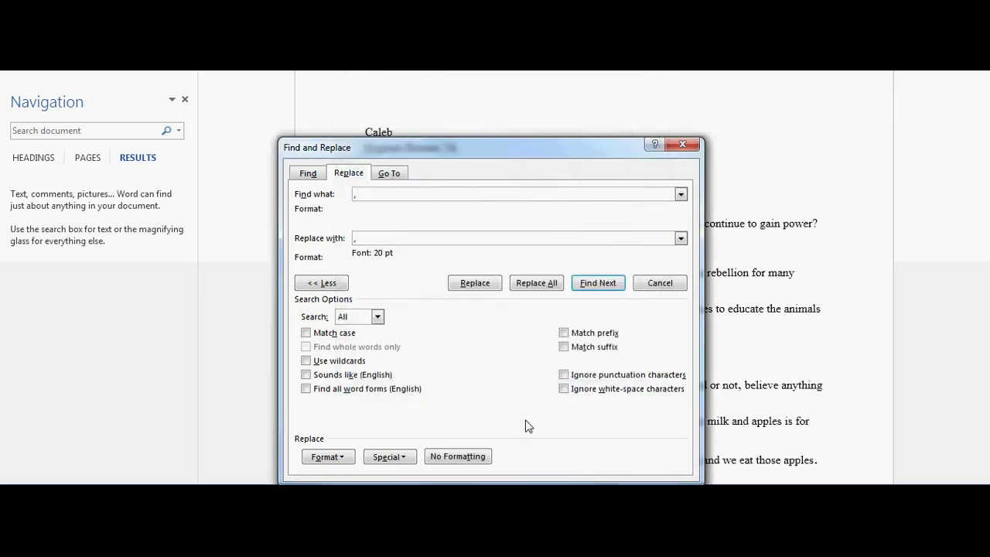
left_click(539, 284)
left_click(508, 281)
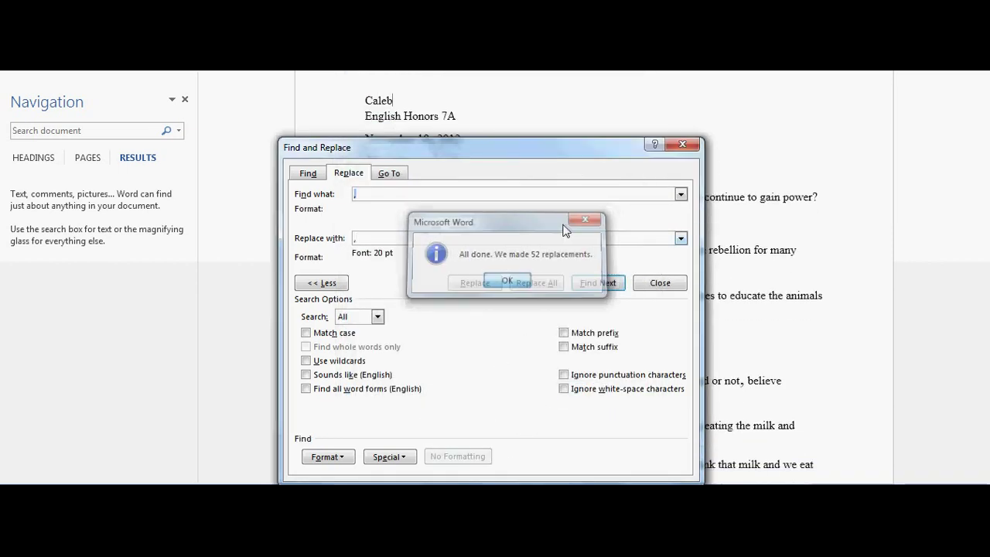
left_click(680, 146)
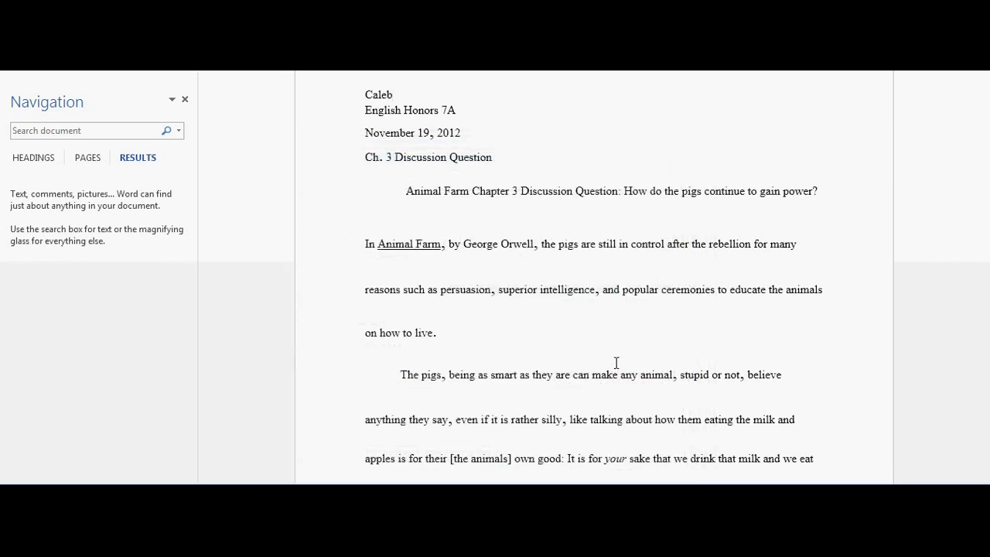
scroll(616, 362, "down", 15)
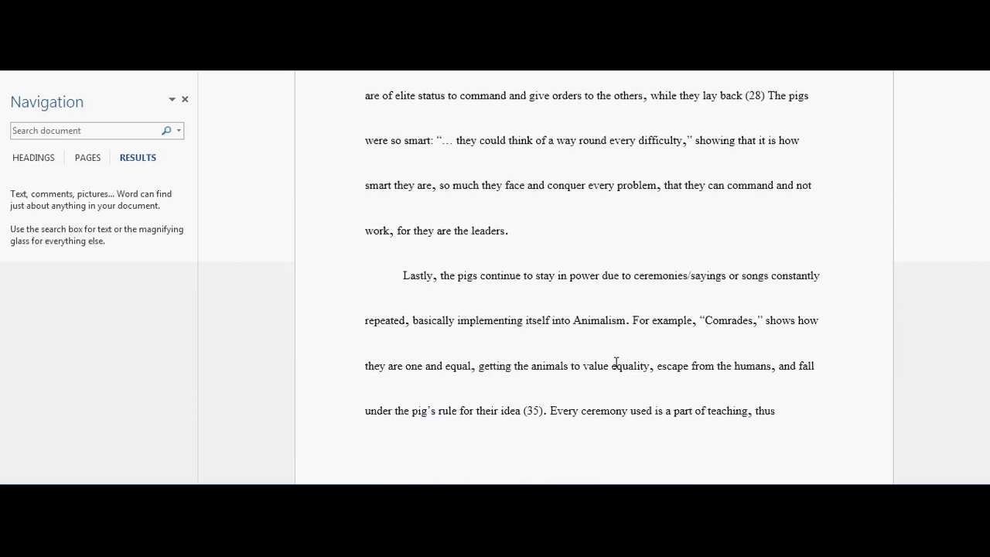
scroll(616, 363, "down", 10)
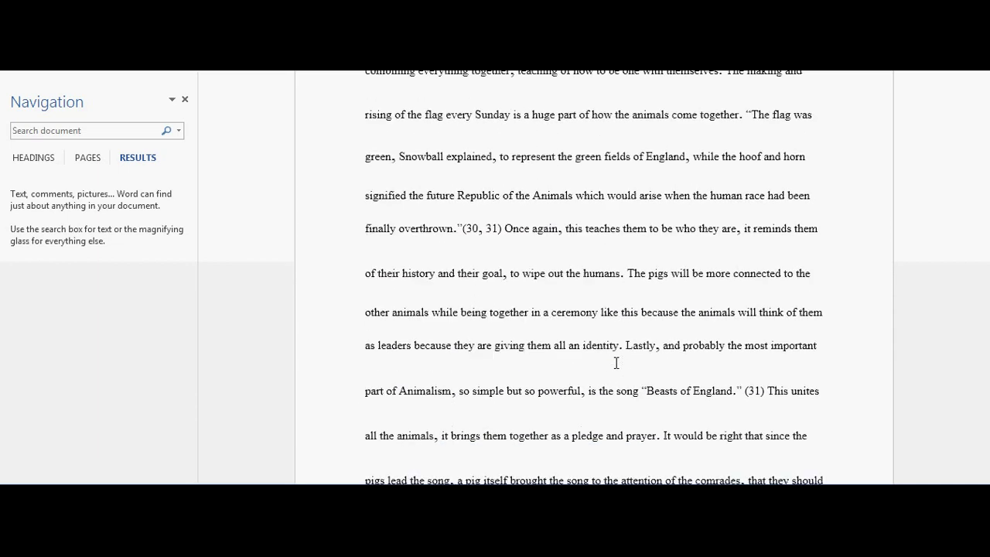
scroll(616, 362, "down", 5)
scroll(617, 362, "up", 5)
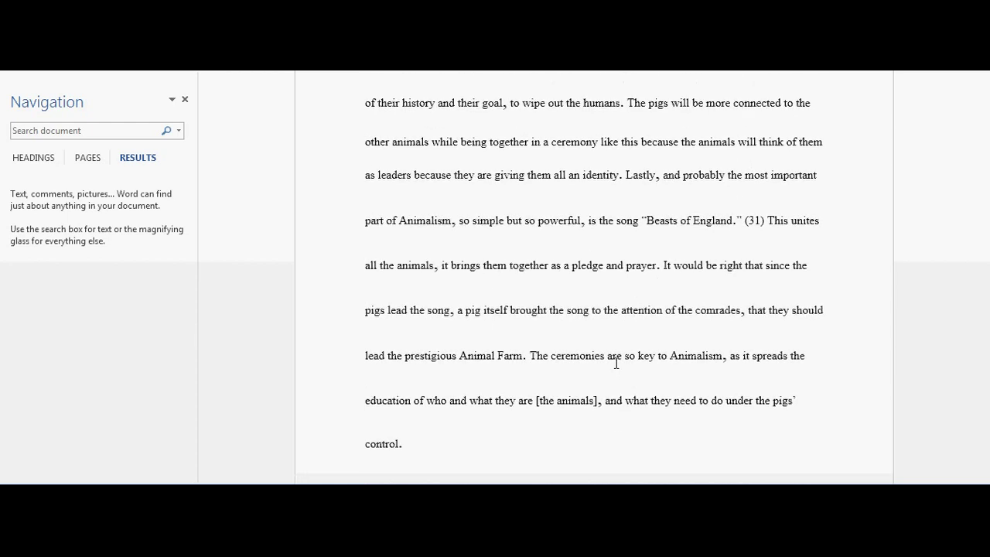
scroll(616, 363, "up", 1)
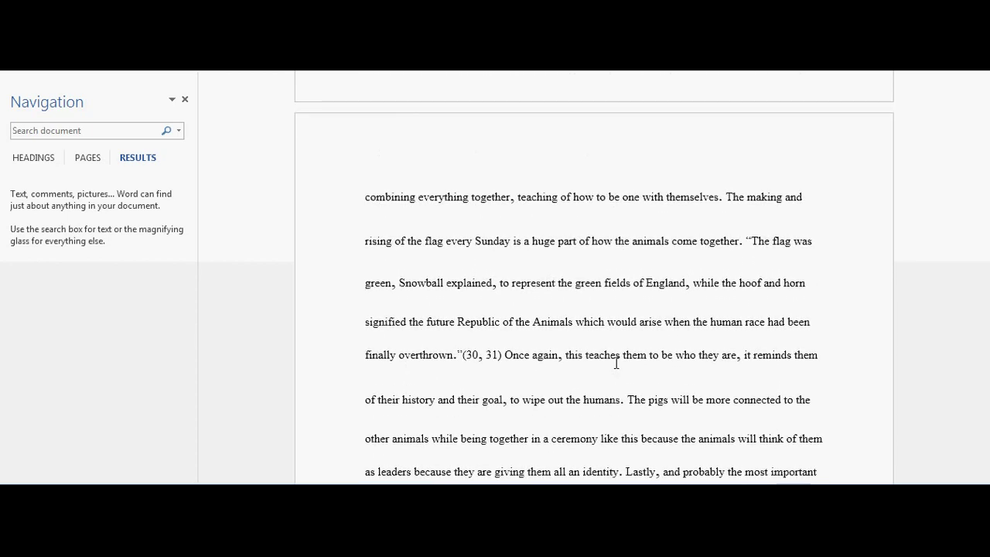
scroll(617, 362, "down", 8)
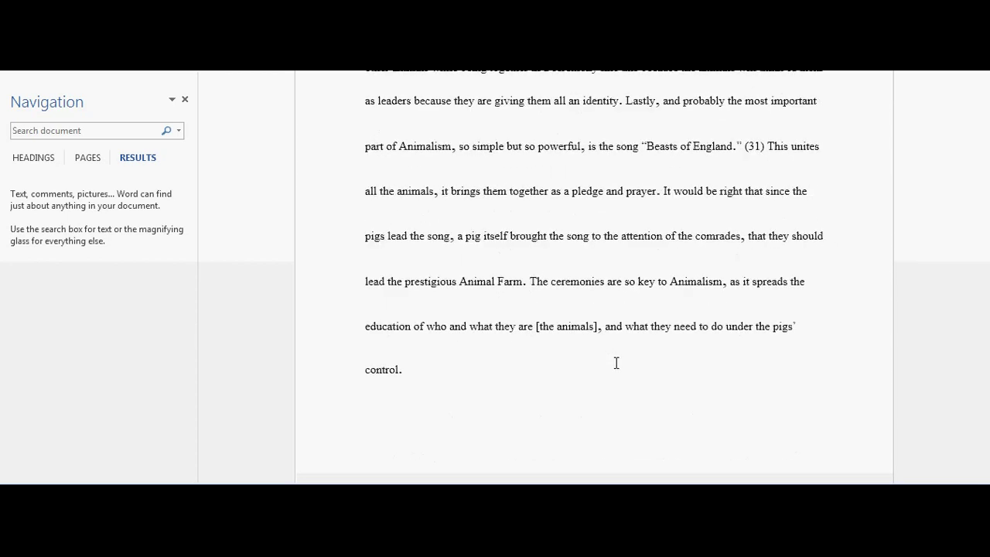
scroll(617, 361, "up", 10)
scroll(445, 301, "down", 9)
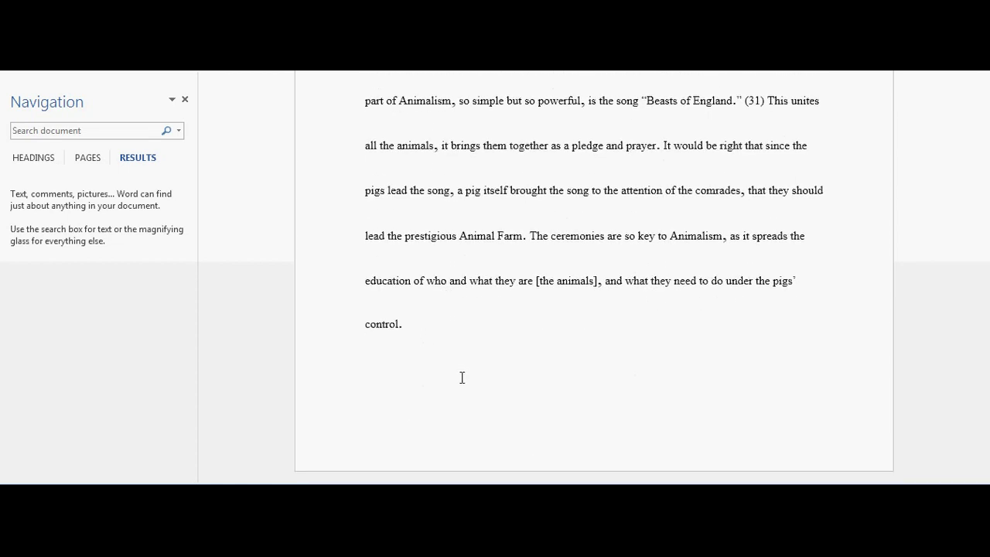
Step: Open Find and Replace on the Replace tab for the period search
left_click(119, 131)
left_click(178, 132)
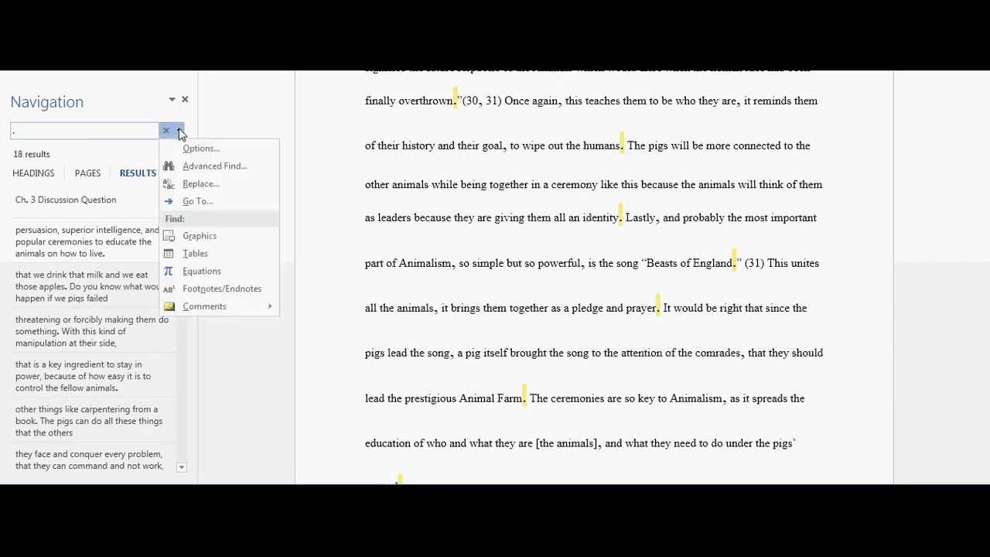
left_click(199, 186)
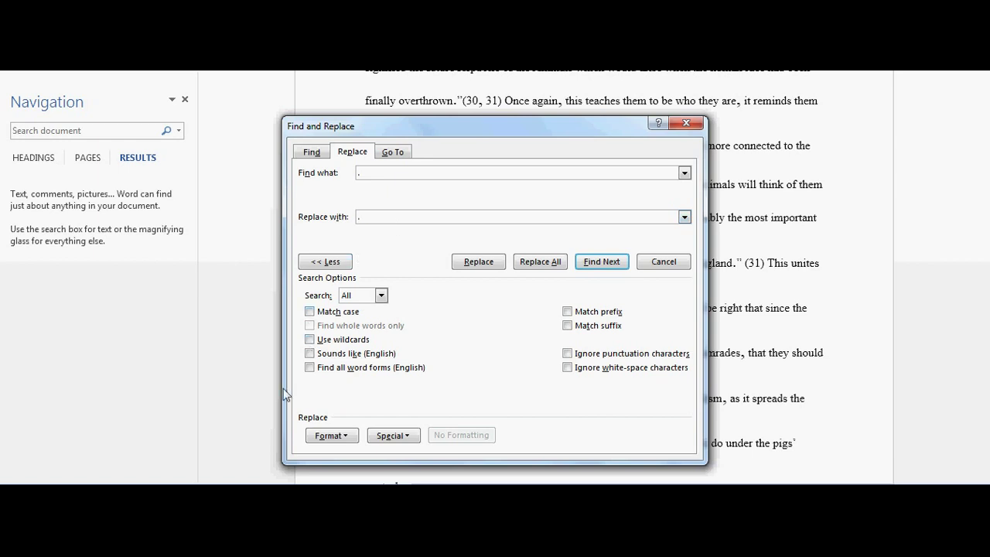
Step: Format the replacement as 20 pt, replace all 18 periods, and close the window
left_click(329, 435)
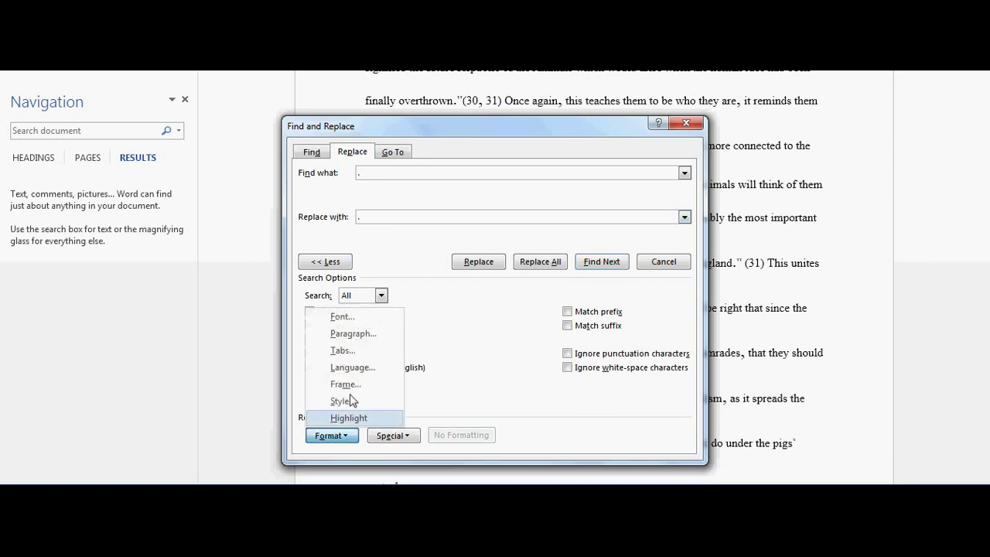
left_click(349, 319)
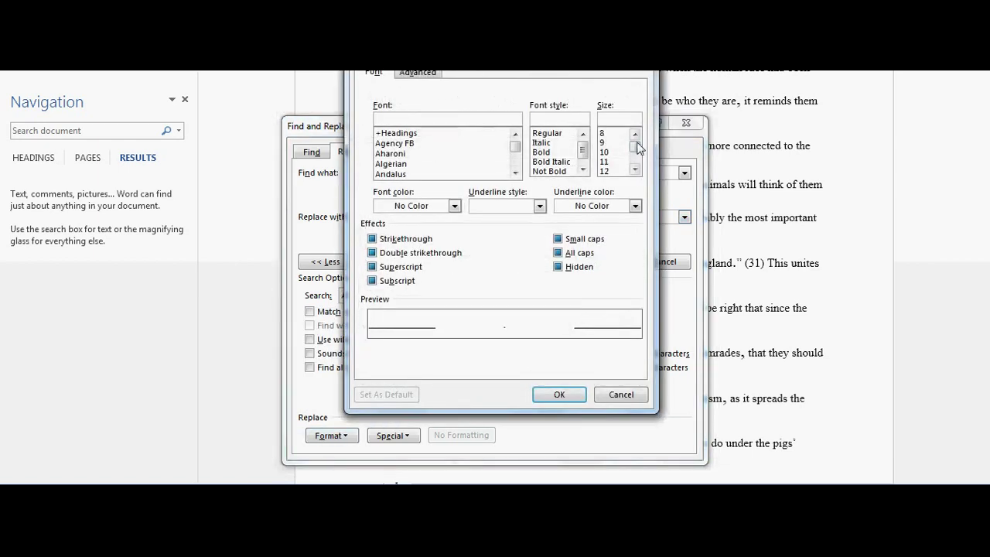
left_click_drag(638, 147, 636, 152)
left_click(604, 151)
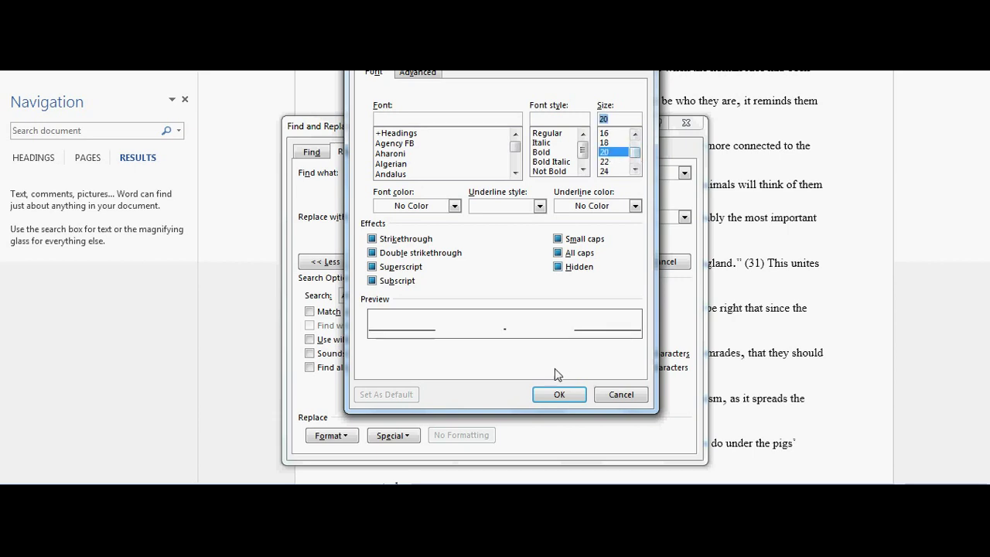
left_click(549, 396)
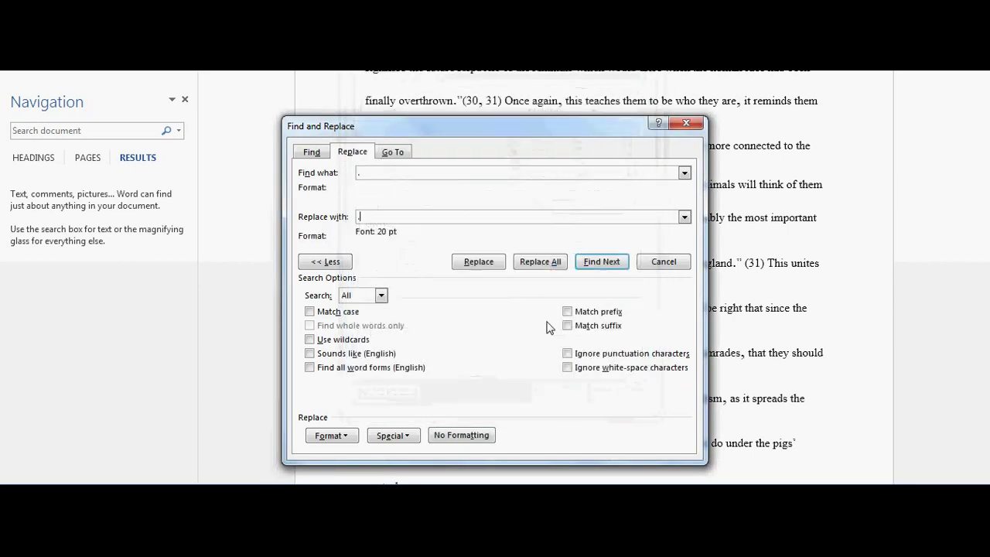
left_click(552, 263)
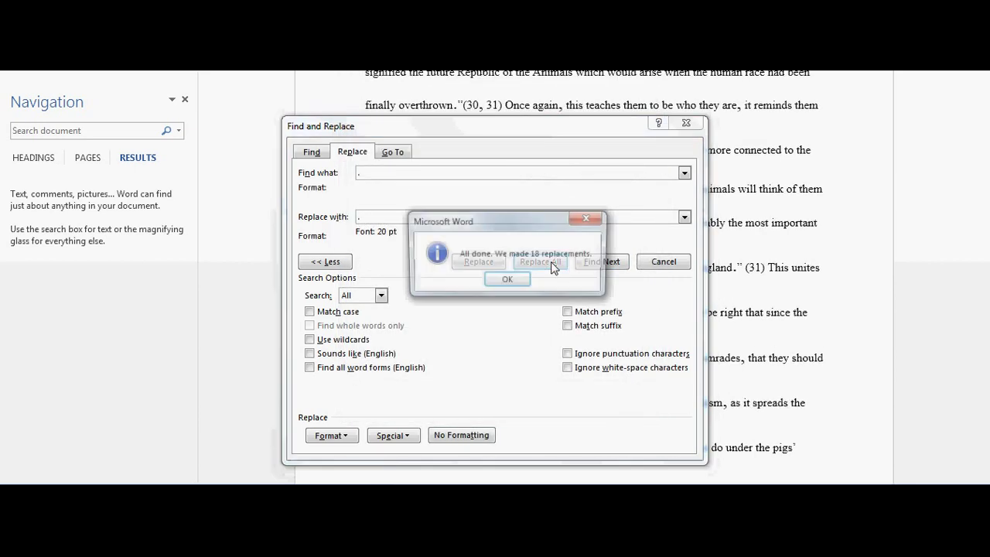
left_click(506, 282)
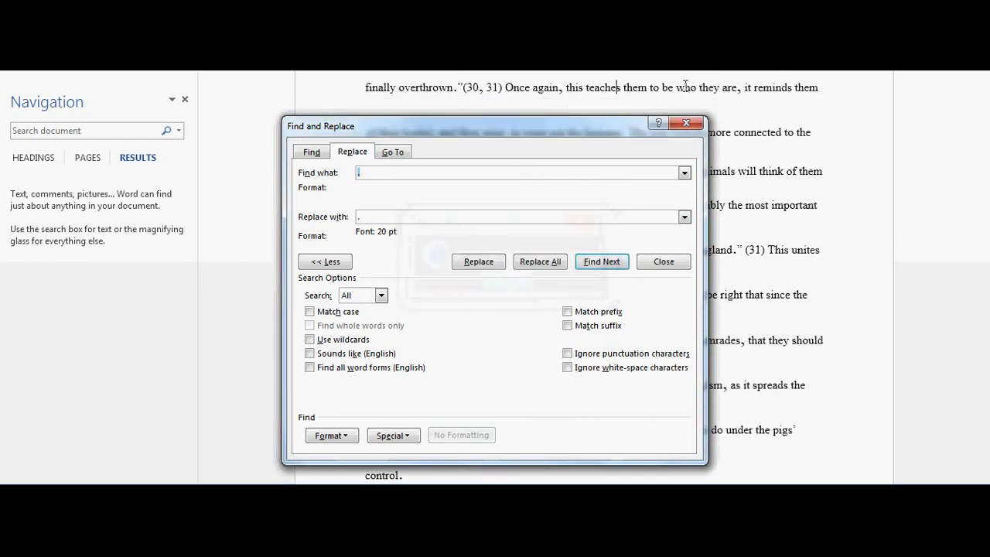
left_click(697, 126)
scroll(721, 200, "down", 3)
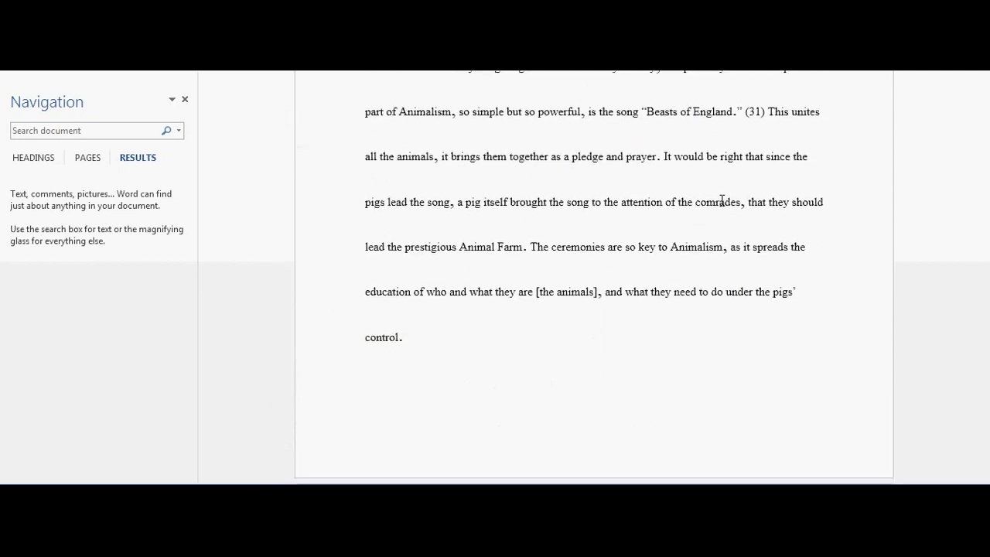
scroll(721, 201, "down", 8)
scroll(722, 201, "up", 1)
scroll(722, 200, "down", 3)
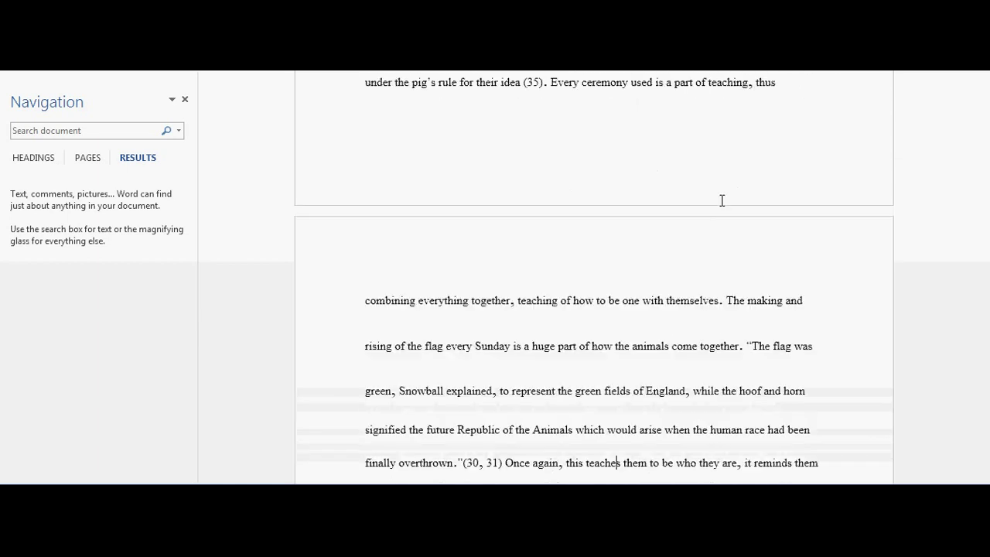
scroll(722, 200, "down", 5)
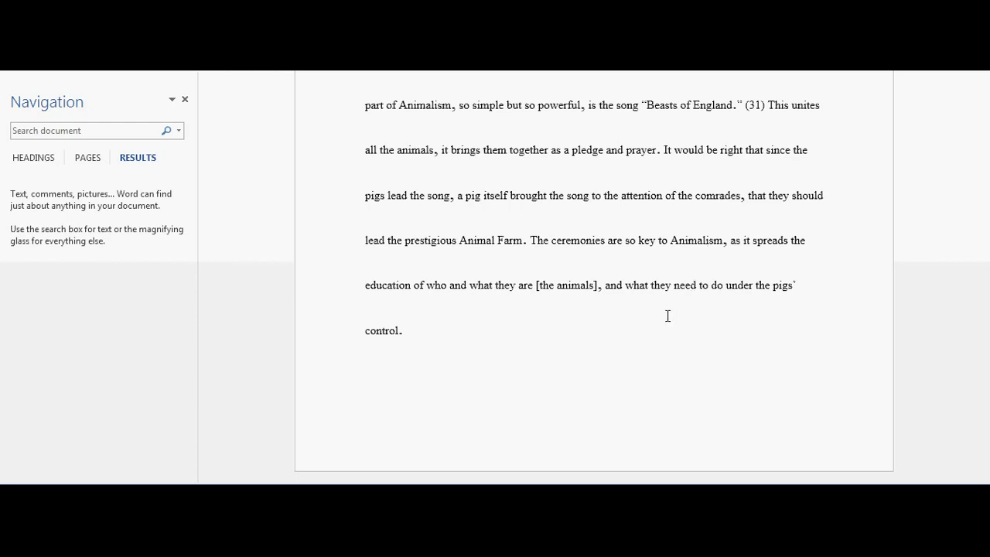
scroll(554, 297, "up", 5)
scroll(554, 300, "up", 15)
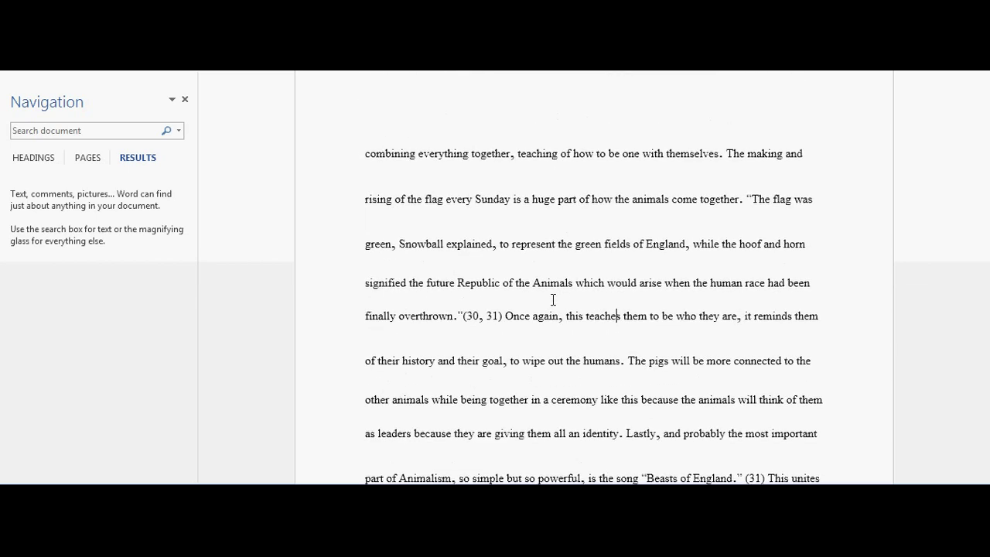
scroll(553, 300, "up", 3)
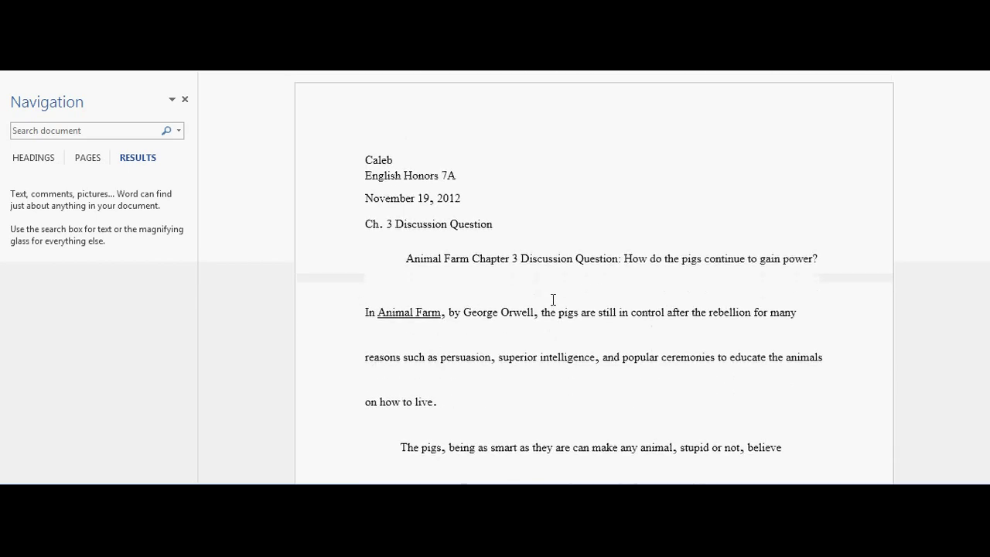
scroll(553, 299, "down", 10)
scroll(553, 299, "down", 10)
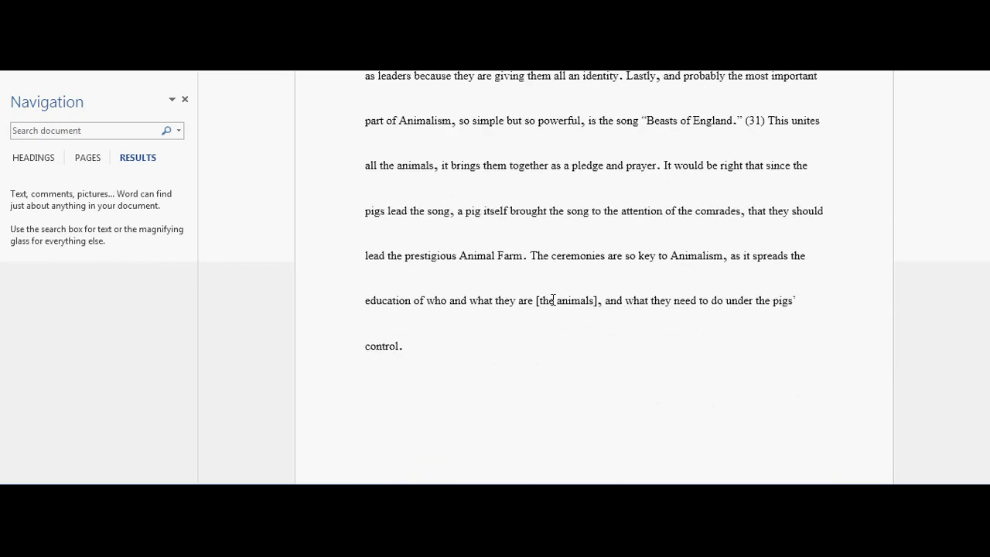